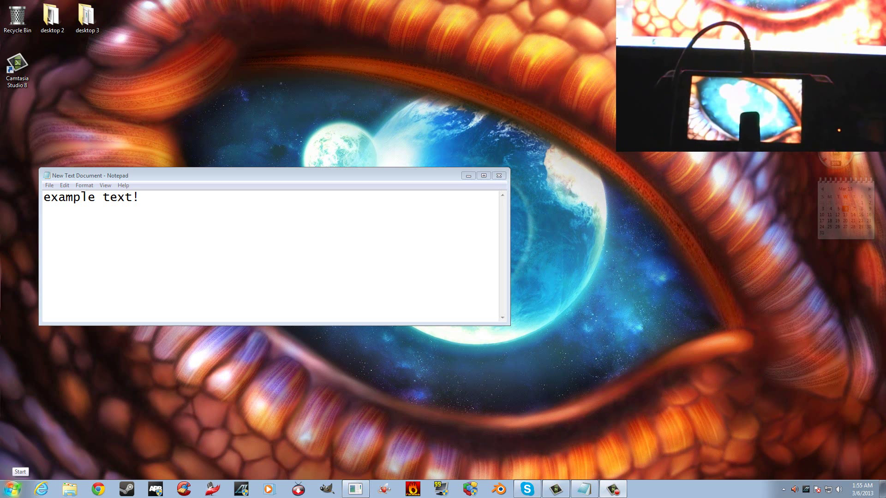
Open the Start menu to reach the All Programs list.
{"action": "left_click", "coordinate": [13, 489]}
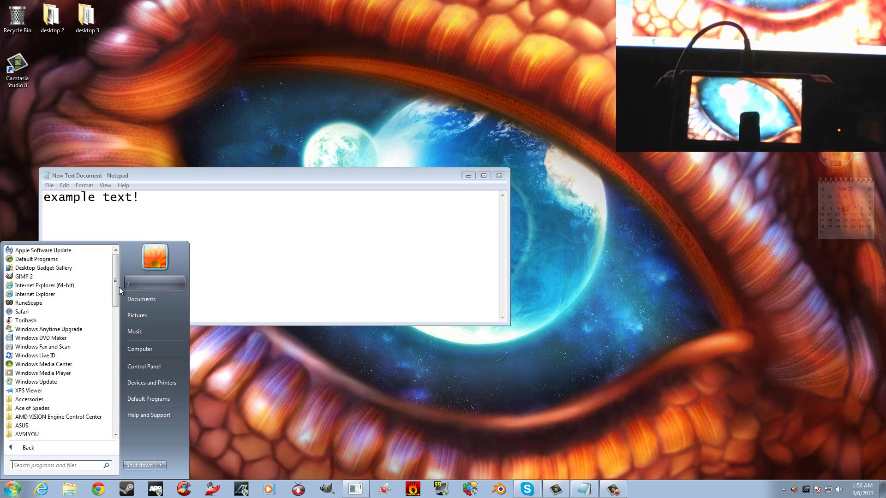
Return to the main Start menu list and open the PSPdisp shortcut's Properties.
{"action": "left_click", "coordinate": [32, 445]}
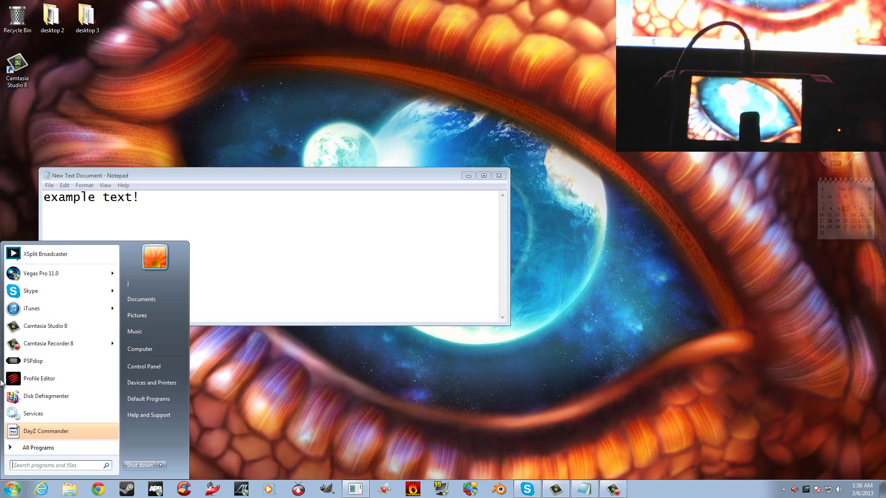
{"action": "left_click", "coordinate": [37, 362]}
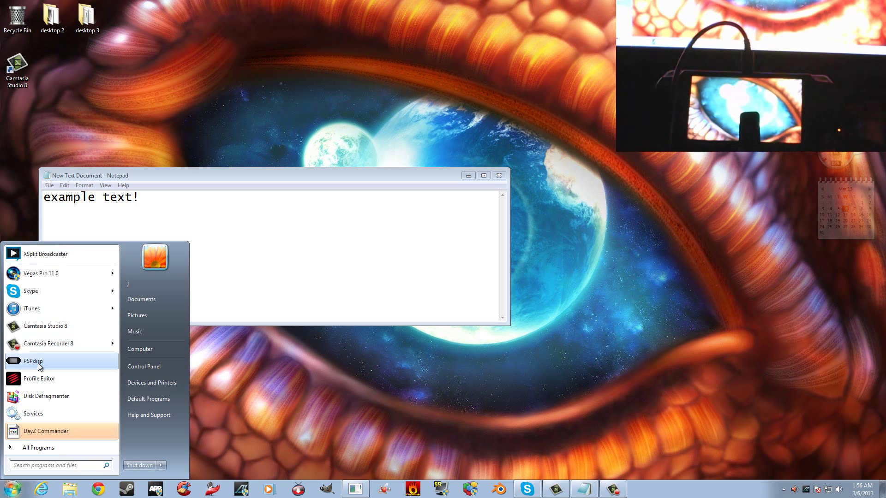
{"action": "right_click", "coordinate": [40, 367]}
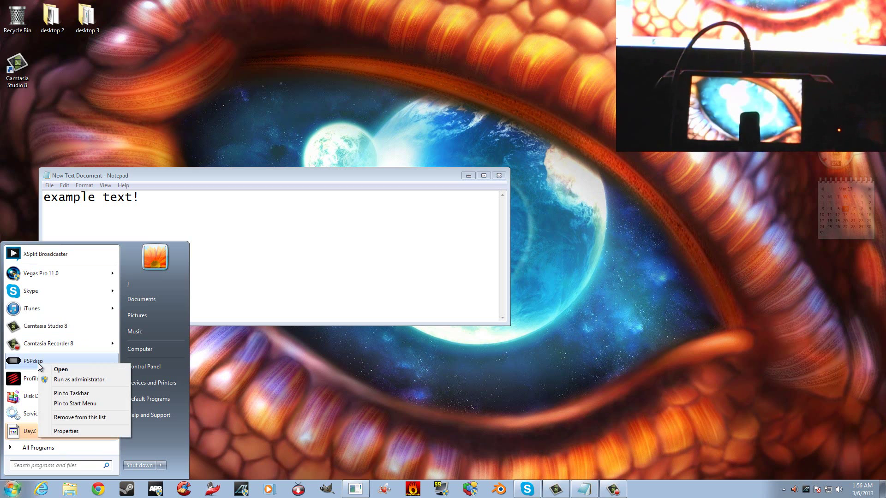
{"action": "left_click", "coordinate": [75, 431]}
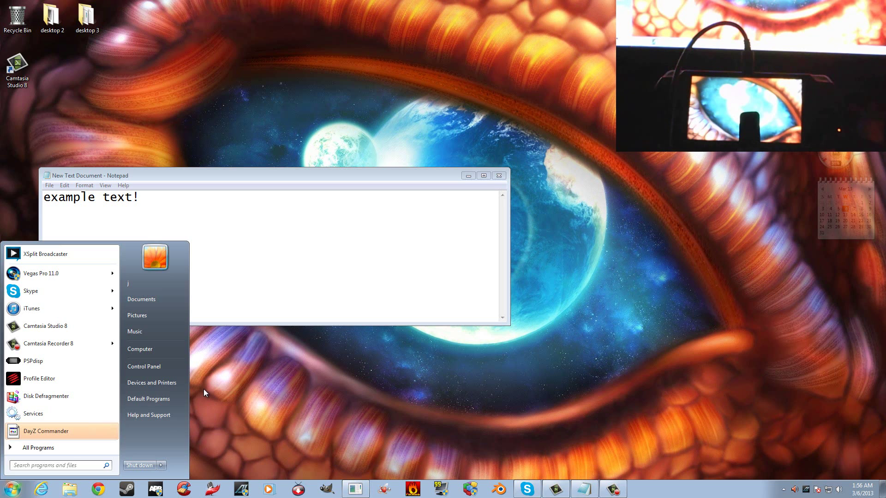
{"action": "right_click", "coordinate": [68, 362]}
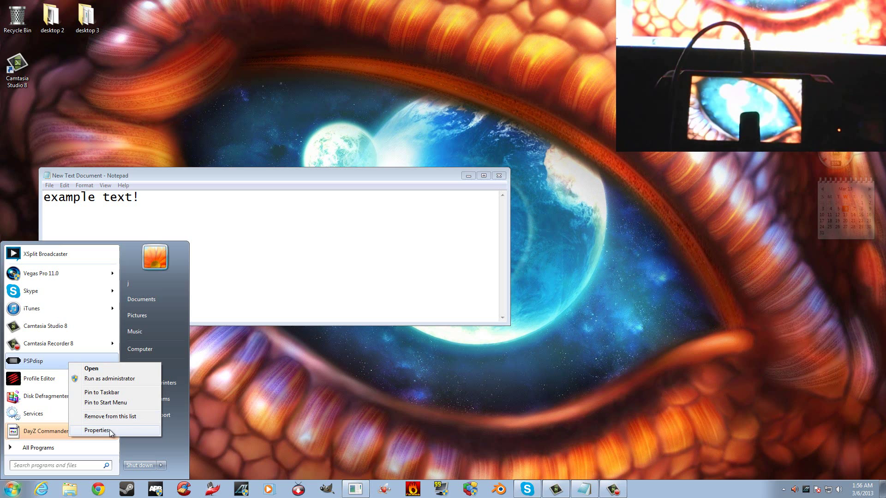
{"action": "left_click", "coordinate": [247, 379]}
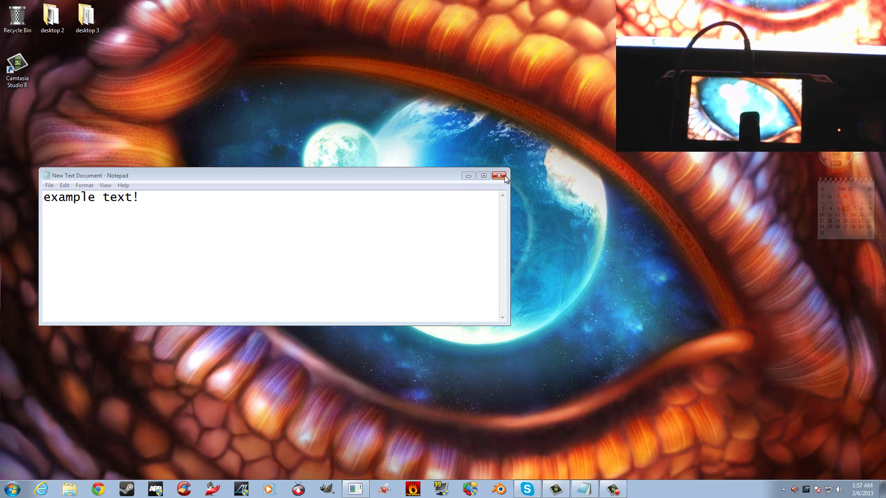
Minimize Notepad, set PSPdisp to Windows XP (Service Pack 3) compatibility mode, and close Properties.
{"action": "left_click", "coordinate": [467, 176]}
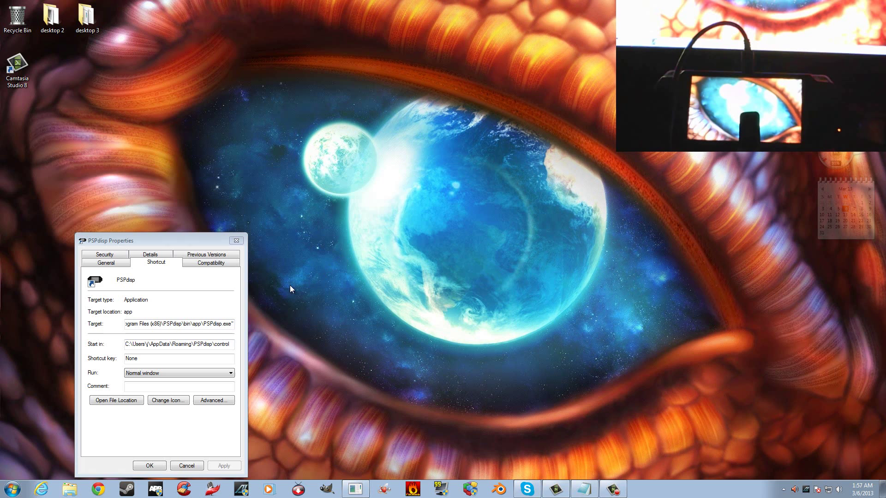
{"action": "left_click", "coordinate": [212, 263]}
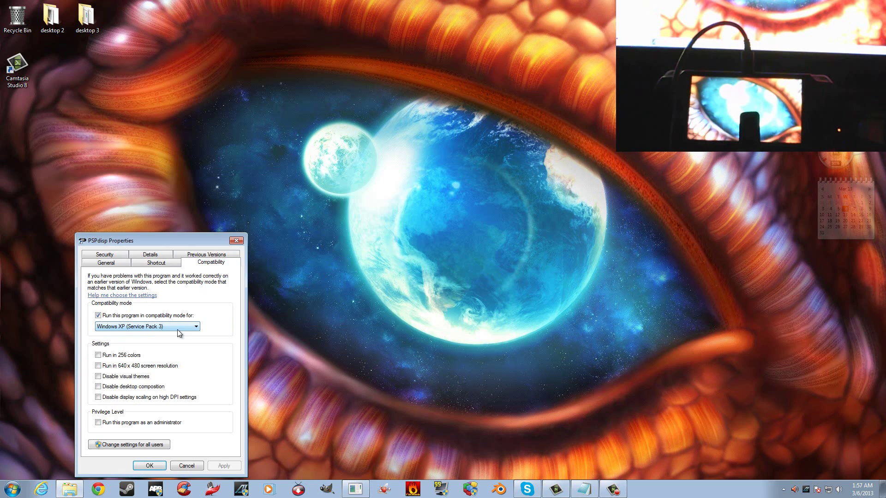
{"action": "left_click", "coordinate": [98, 316]}
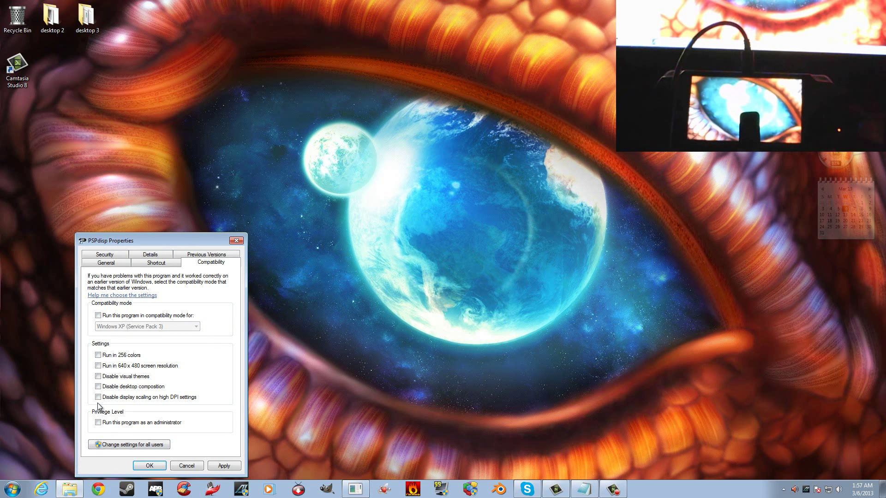
{"action": "left_click", "coordinate": [99, 319]}
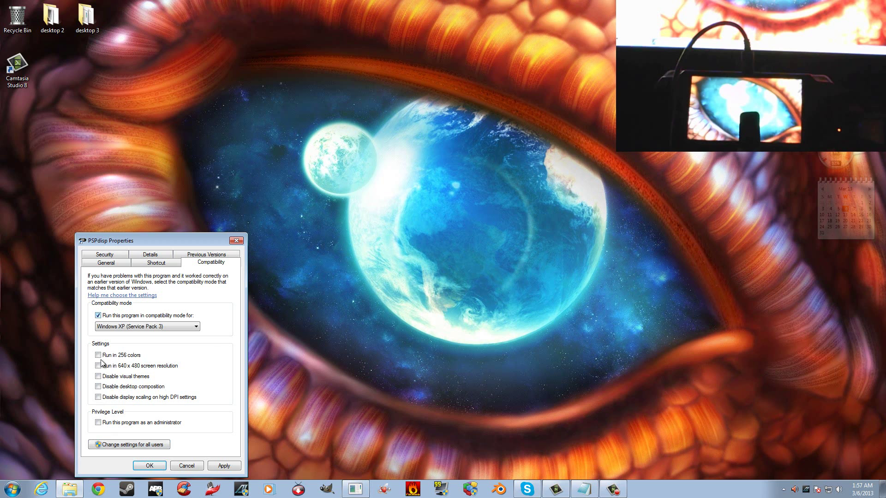
{"action": "left_click", "coordinate": [174, 329]}
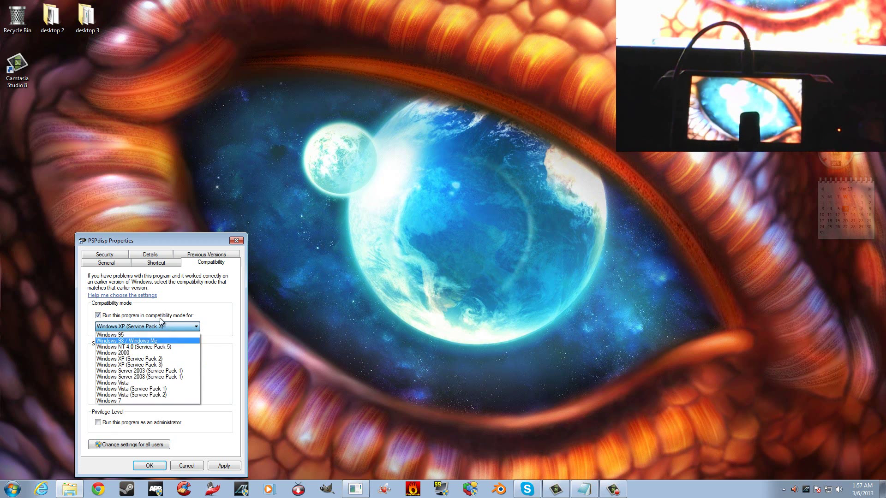
{"action": "left_click", "coordinate": [178, 365]}
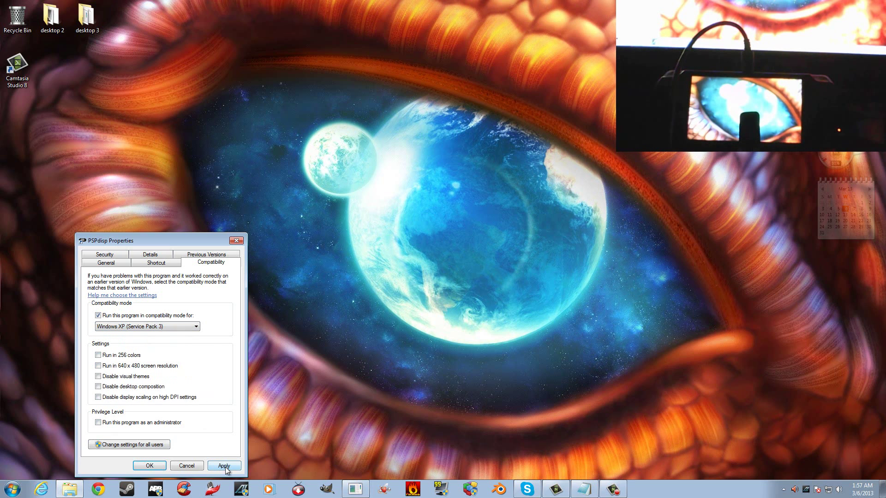
{"action": "left_click", "coordinate": [189, 467]}
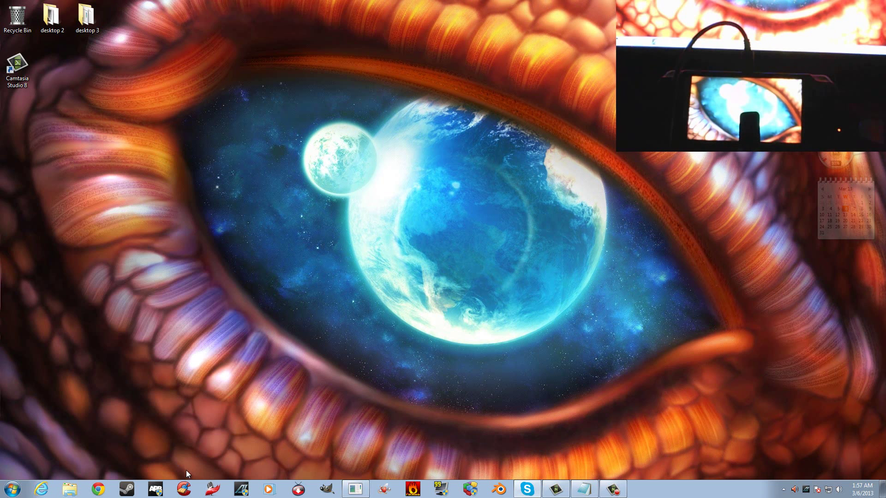
Open Screen resolution from the desktop's right-click menu.
{"action": "right_click", "coordinate": [420, 247]}
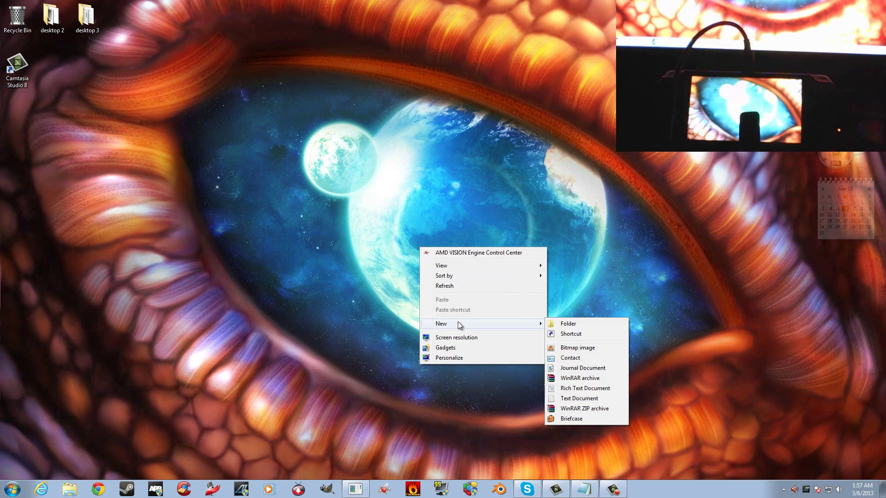
{"action": "left_click", "coordinate": [466, 338]}
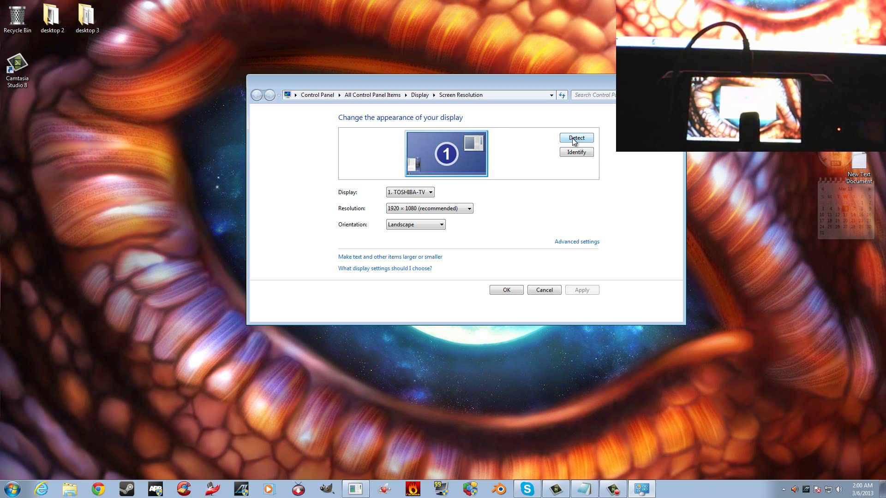
Detect displays and pick the unused AMD Radeon HD 6900 output.
{"action": "left_click", "coordinate": [573, 140]}
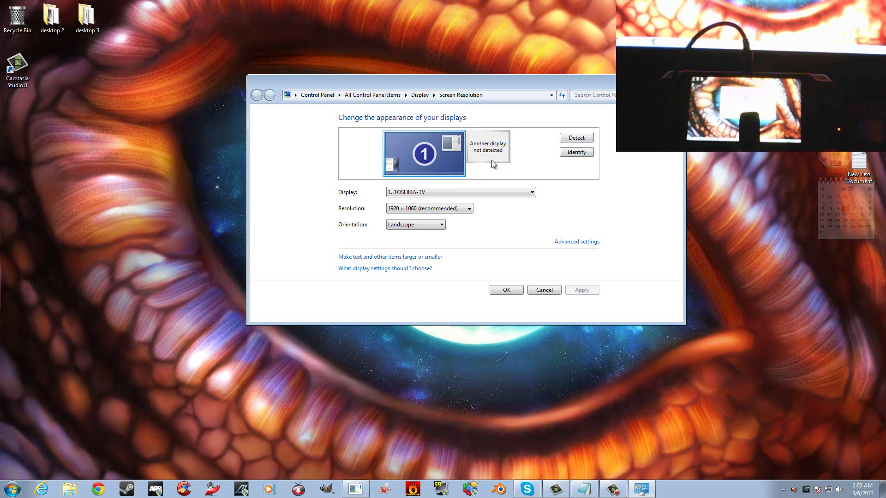
{"action": "left_click", "coordinate": [448, 192]}
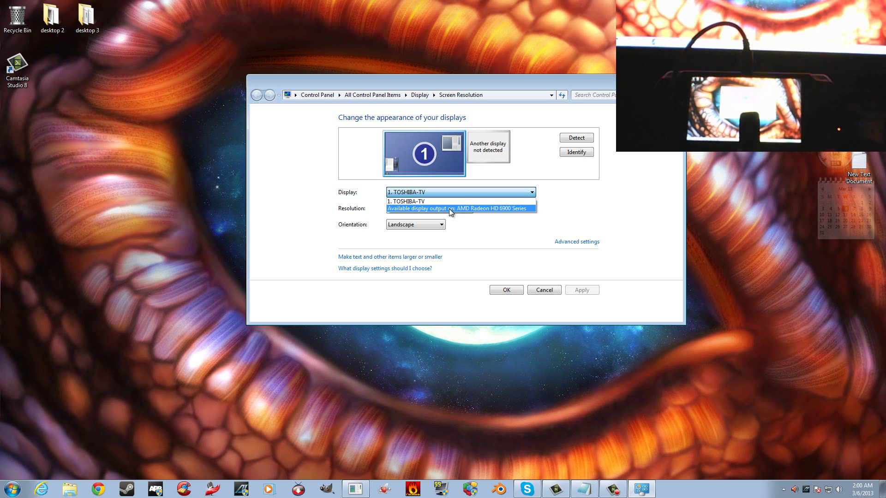
{"action": "left_click", "coordinate": [450, 208]}
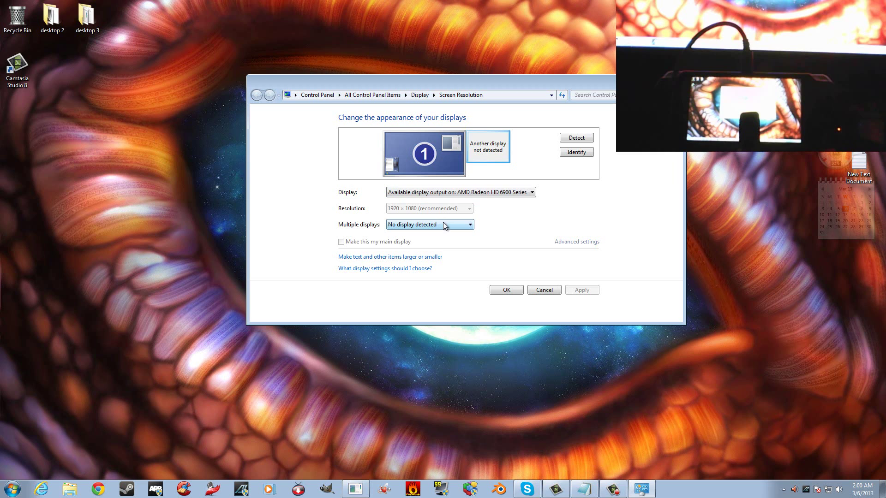
Set 'Try to connect anyway on: VGA' for display 2 and apply it.
{"action": "left_click", "coordinate": [442, 225]}
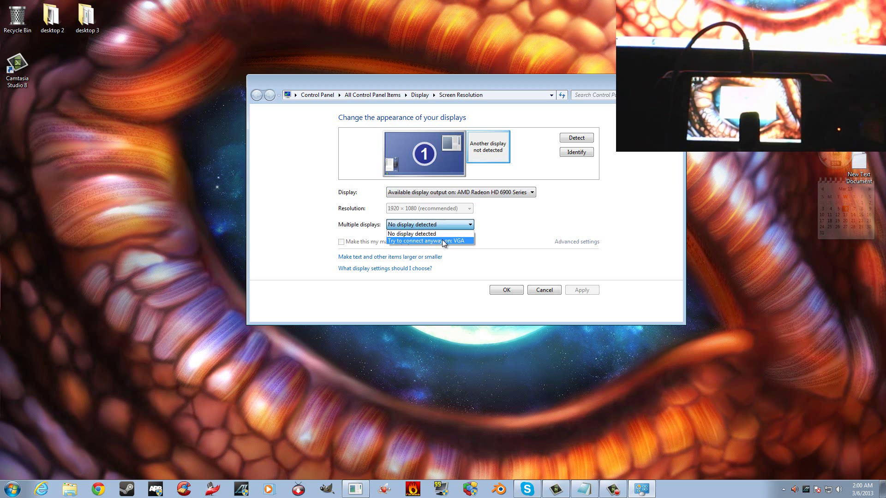
{"action": "left_click", "coordinate": [442, 241]}
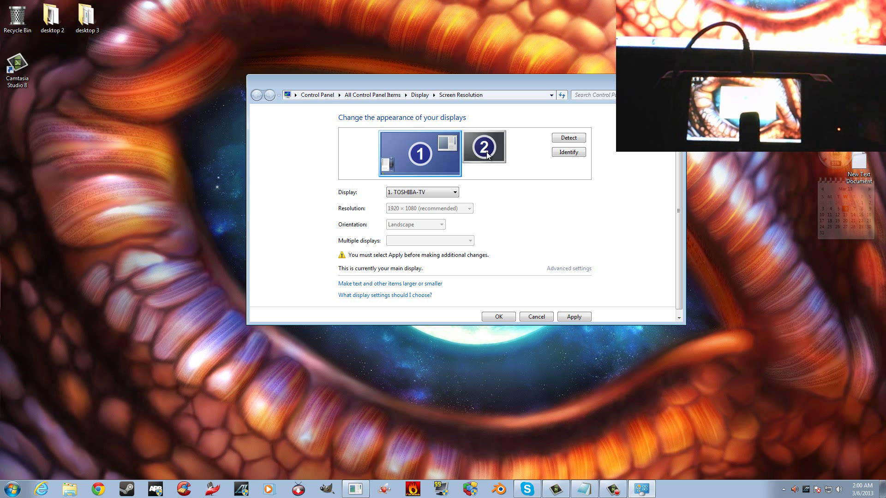
{"action": "left_click", "coordinate": [487, 155]}
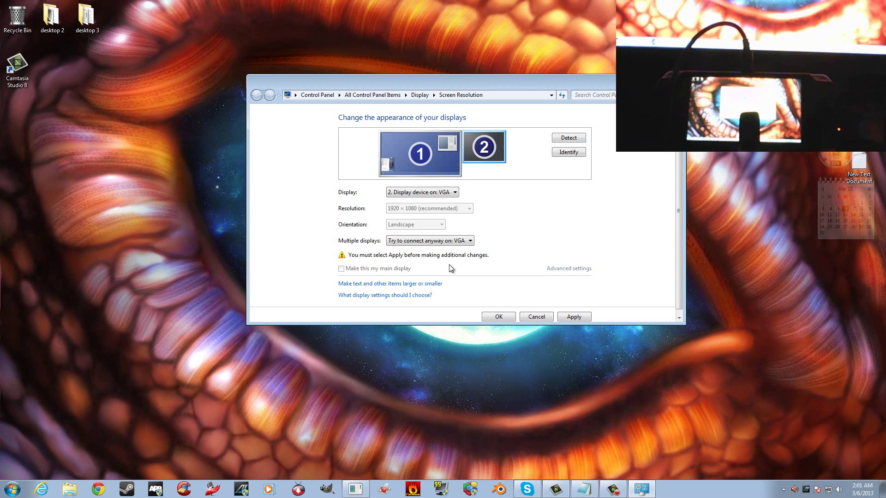
{"action": "left_click", "coordinate": [441, 241]}
{"action": "left_click", "coordinate": [441, 241]}
{"action": "left_click", "coordinate": [573, 317]}
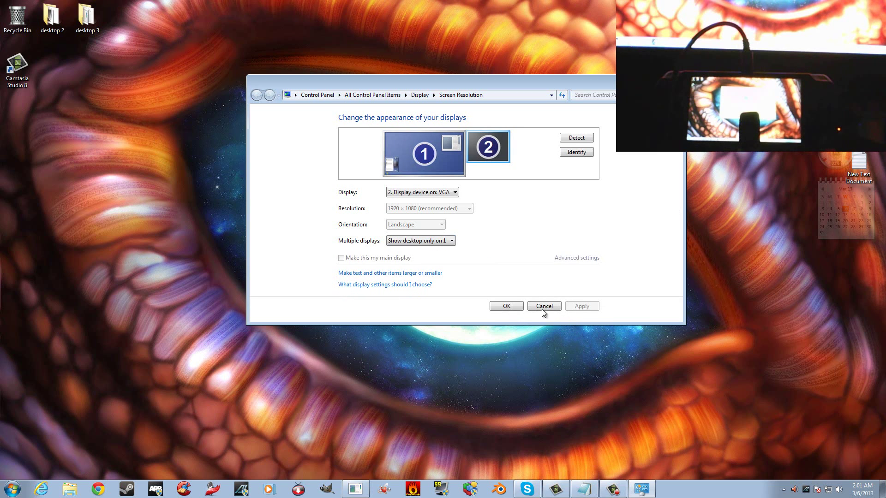
Choose 'Extend these displays' under Multiple displays and reselect display 1.
{"action": "left_click", "coordinate": [427, 240]}
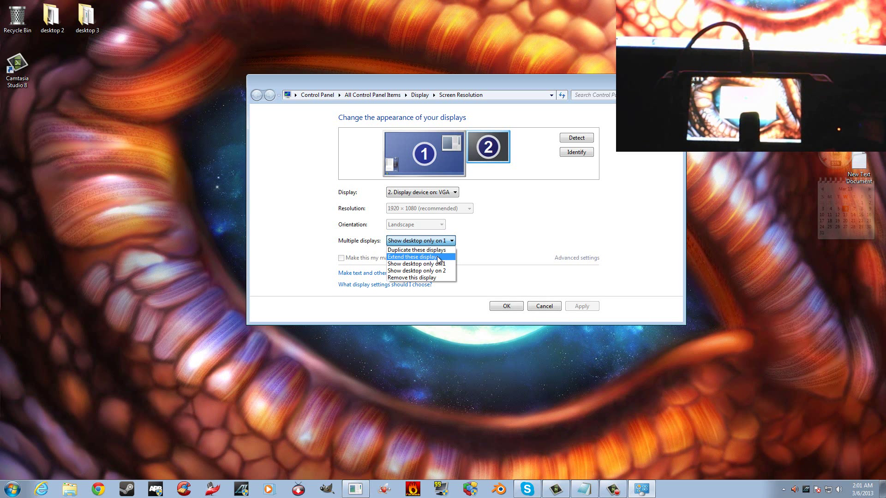
{"action": "left_click", "coordinate": [439, 258]}
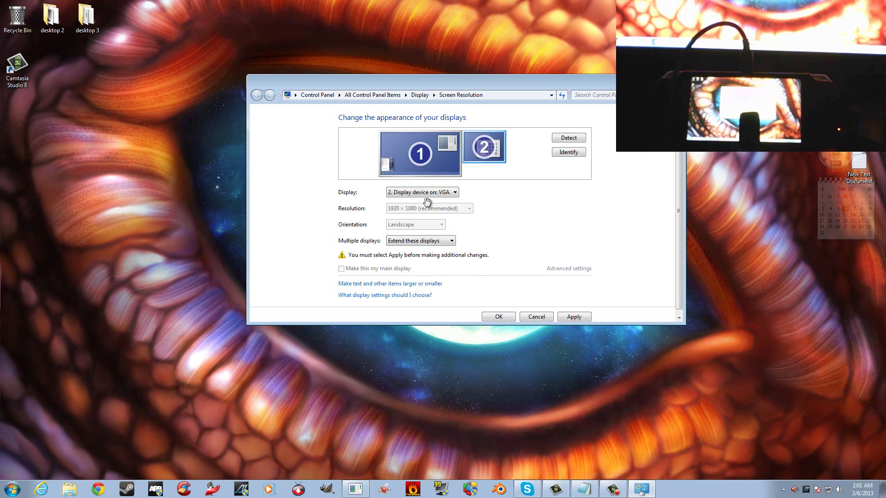
{"action": "left_click", "coordinate": [418, 155]}
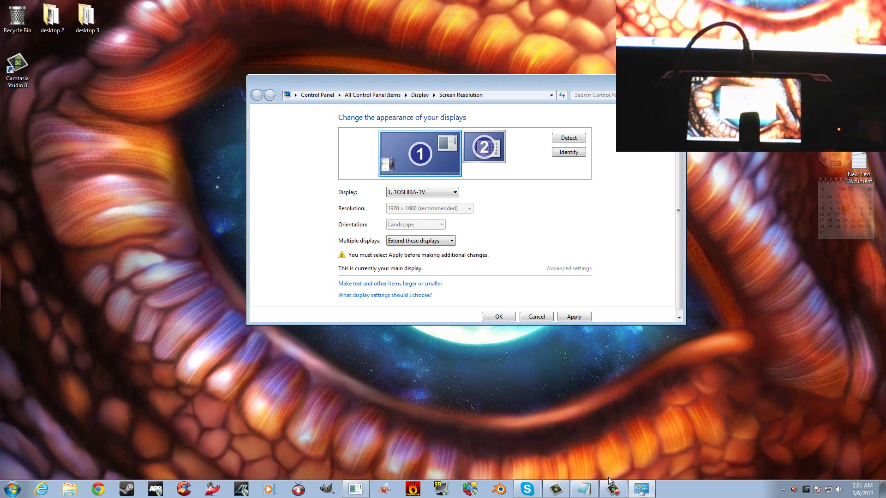
Apply and keep the extended desktop, then drag Notepad onto the PSP as display 2.
{"action": "left_click", "coordinate": [432, 241]}
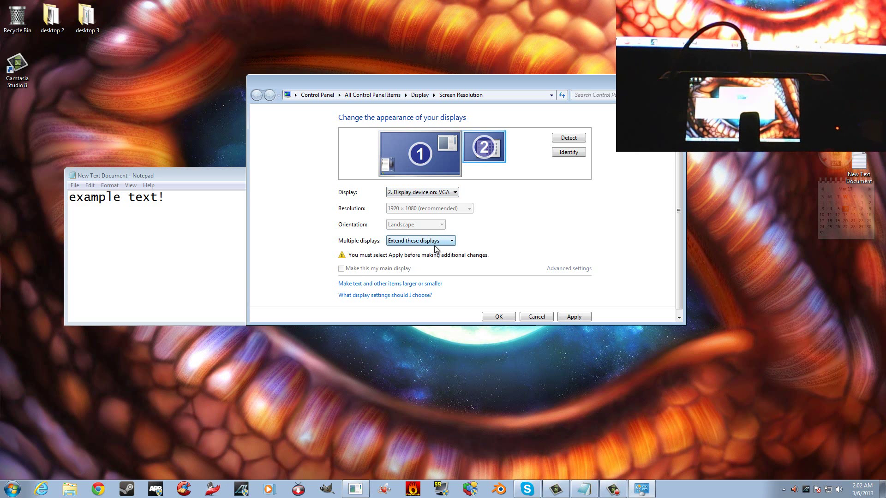
{"action": "left_click", "coordinate": [575, 318]}
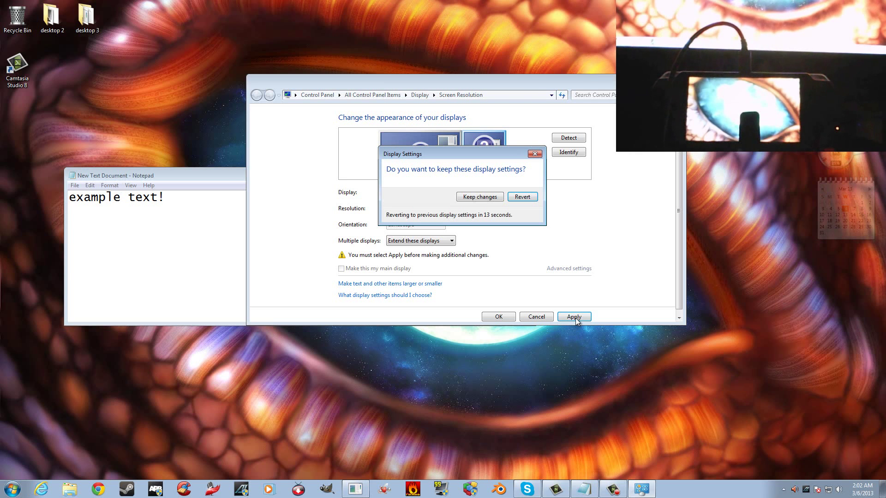
{"action": "left_click", "coordinate": [484, 198]}
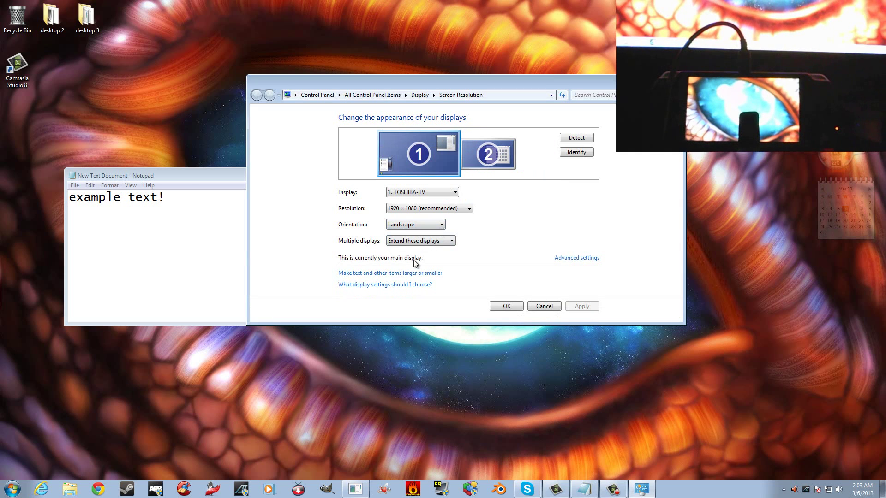
{"action": "left_click", "coordinate": [195, 179]}
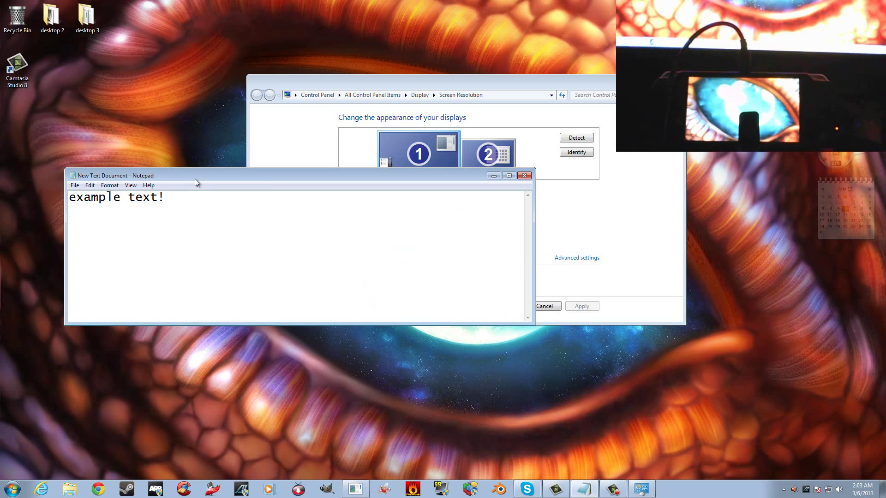
{"action": "left_click_drag", "start_coordinate": [195, 178], "coordinate": [885, 203]}
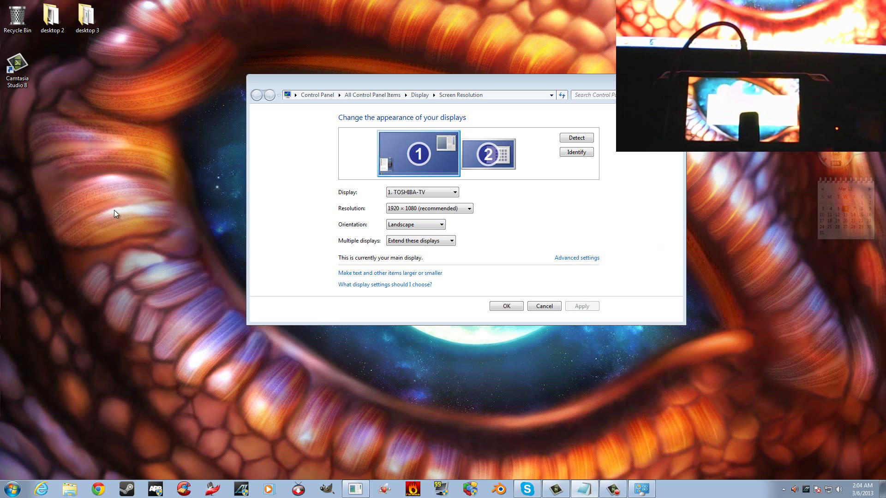
Open System through the Start menu's Control Panel to view the PC's specifications.
{"action": "left_click", "coordinate": [13, 489]}
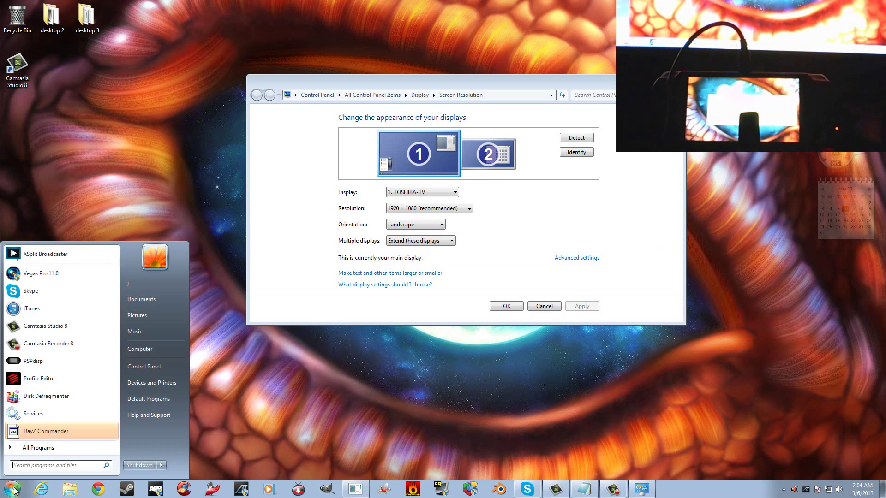
{"action": "left_click", "coordinate": [159, 371]}
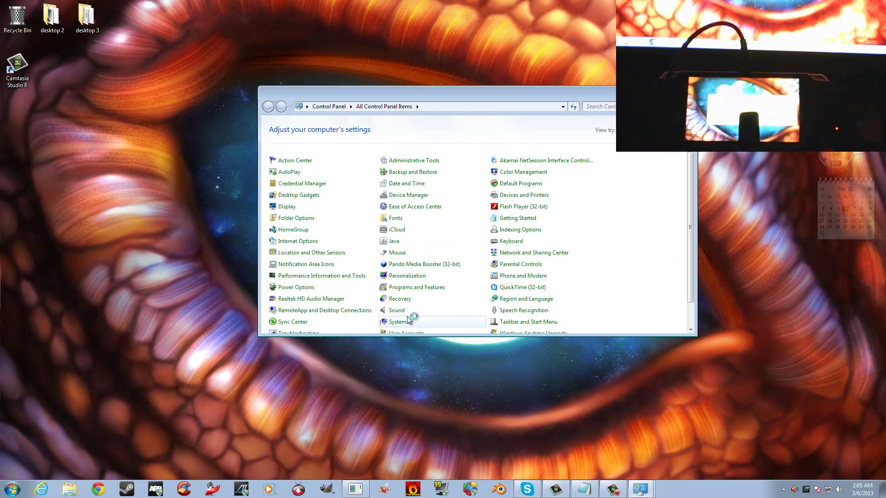
{"action": "left_click", "coordinate": [398, 322]}
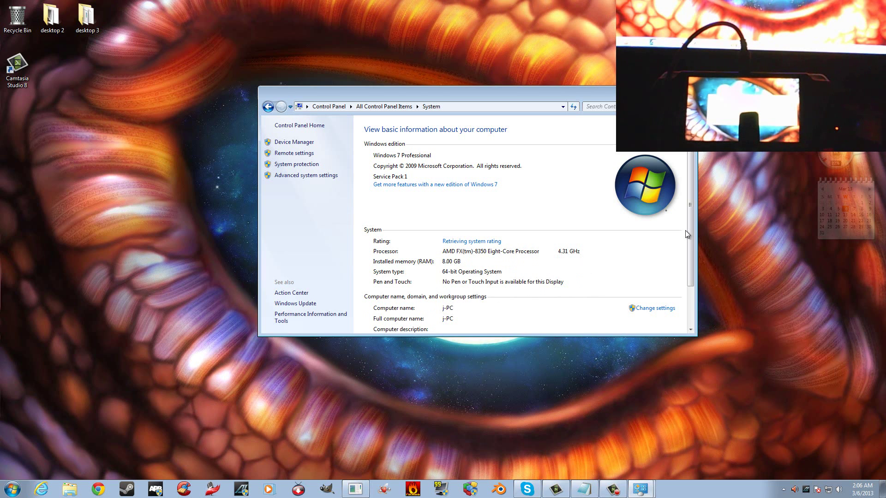
Scroll the System page, drag its window onto the PSP display, then back to the main screen.
{"action": "left_click_drag", "start_coordinate": [691, 237], "coordinate": [690, 285]}
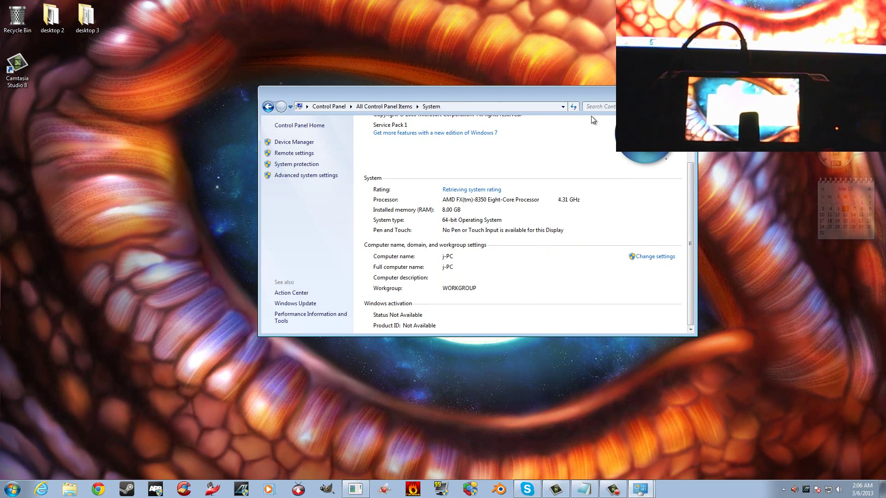
{"action": "left_click_drag", "start_coordinate": [402, 92], "coordinate": [522, 95]}
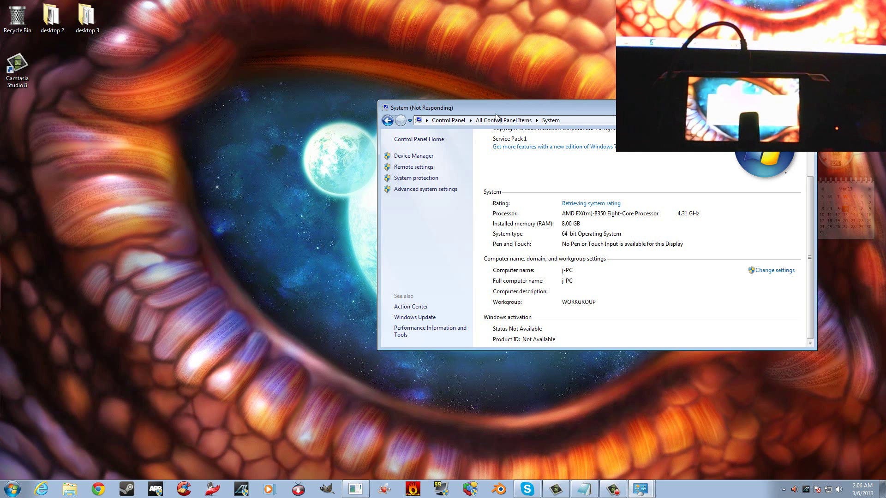
{"action": "left_click_drag", "start_coordinate": [497, 116], "coordinate": [885, 160]}
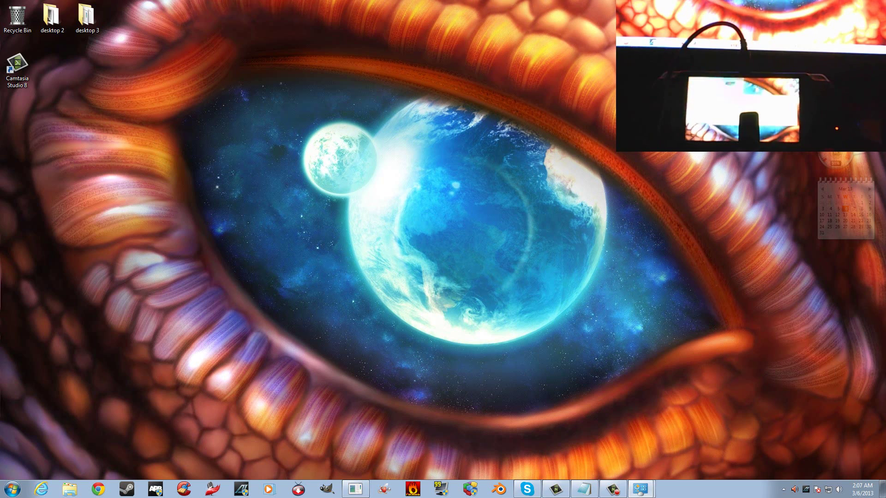
{"action": "left_click_drag", "start_coordinate": [885, 121], "coordinate": [473, 82]}
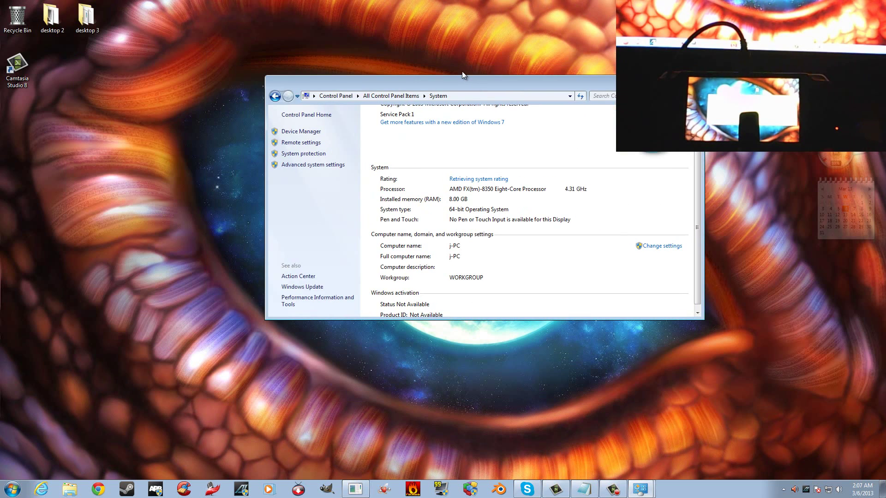